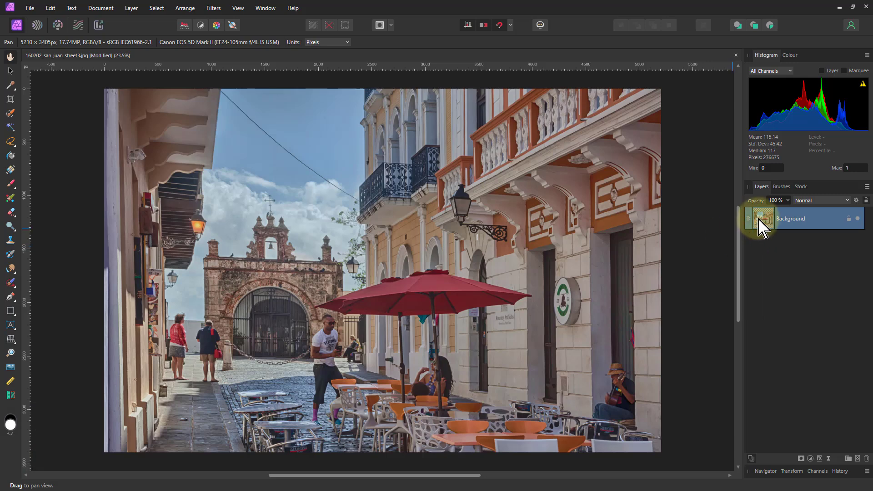
Duplicate the Background layer and bring the copy into the Tone Mapping workspace.
key(ctrl+j)
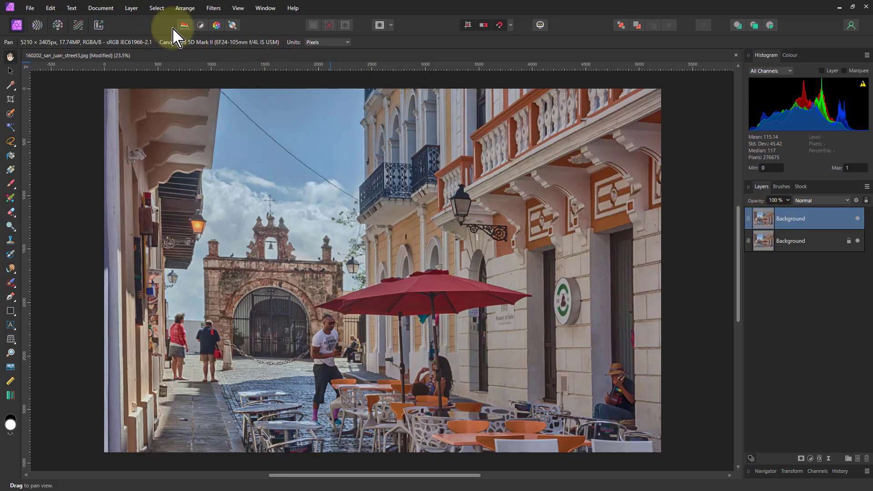
click(78, 25)
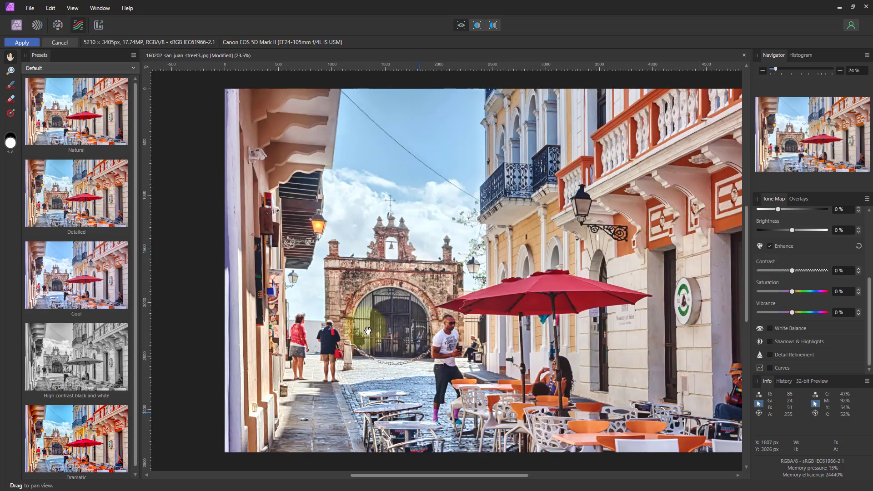
mouse_move(508, 475)
mouse_down()
mouse_move(518, 476)
mouse_move(510, 477)
mouse_up()
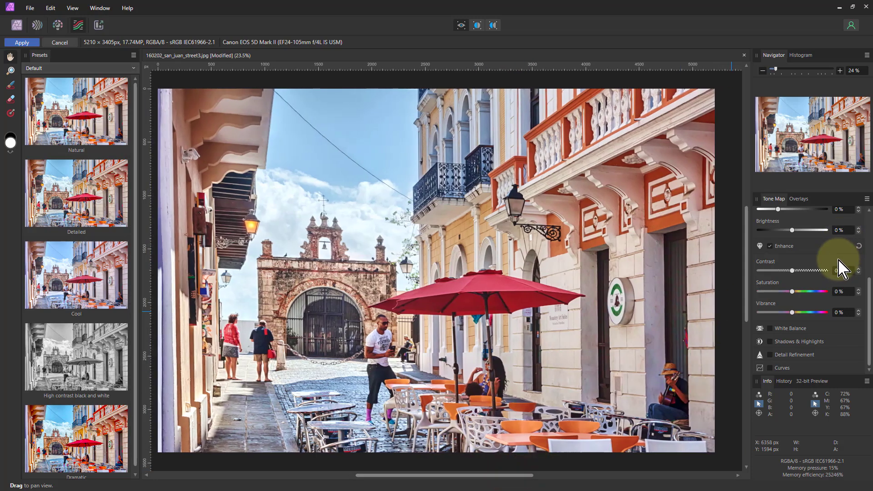
Set the tone map's local contrast to 0% and its saturation to -100%, keeping tone compression at 100%.
scroll(839, 264, up, 5)
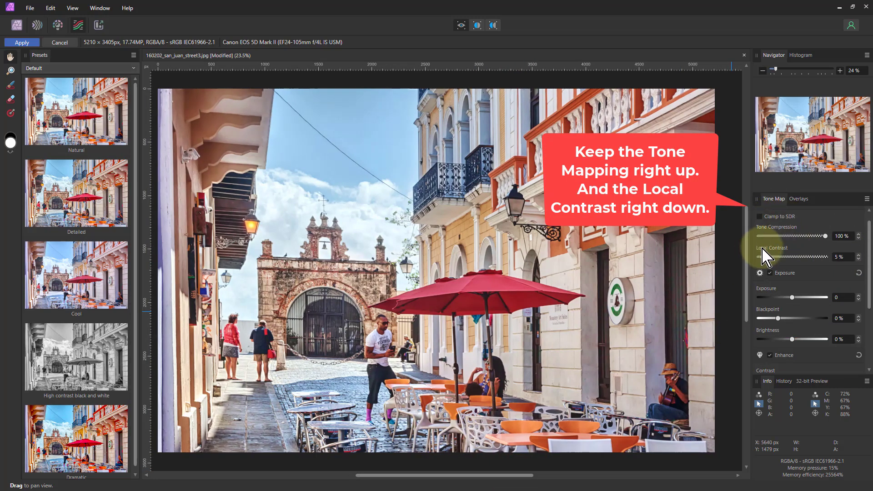
drag(759, 258, 737, 264)
scroll(799, 277, down, 2)
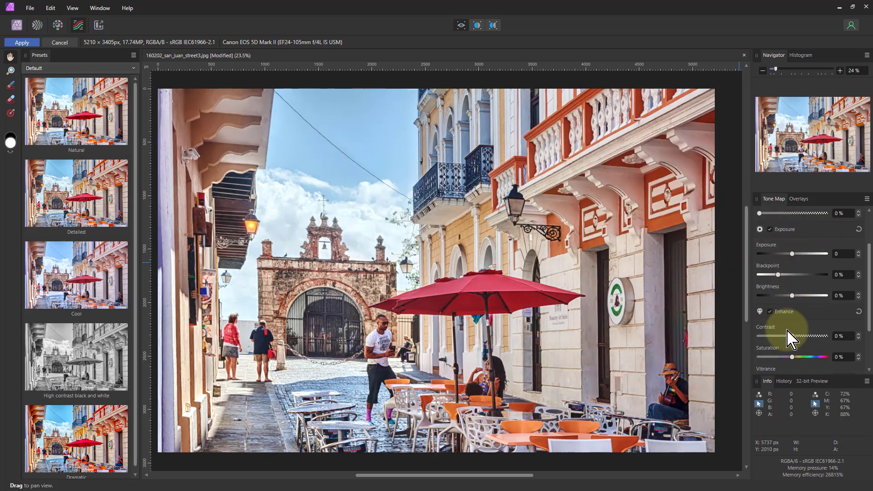
scroll(792, 339, down, 1)
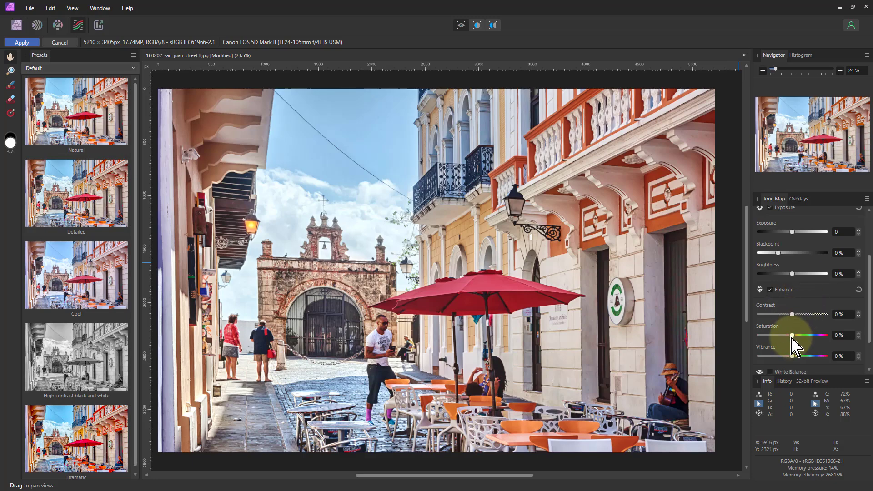
drag(792, 337, 756, 341)
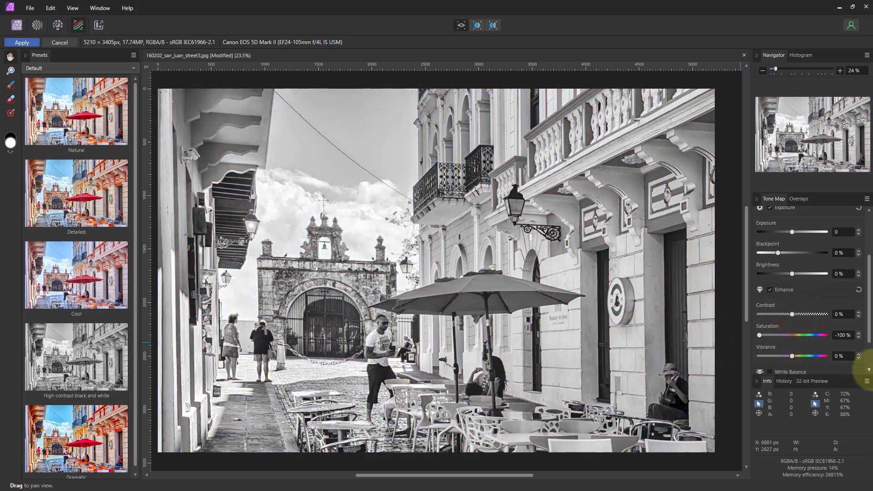
Enable Detail Refinement with a 20% radius and 100% amount, and apply the tone mapping.
scroll(828, 286, down, 2)
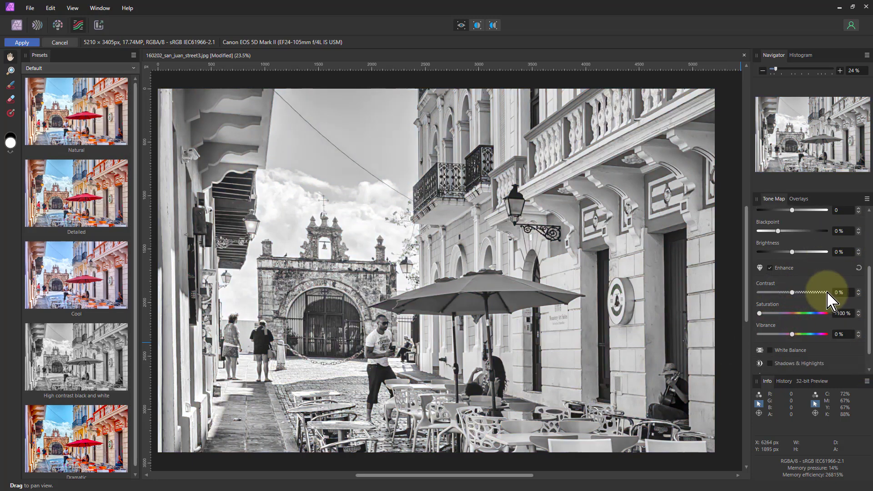
click(770, 355)
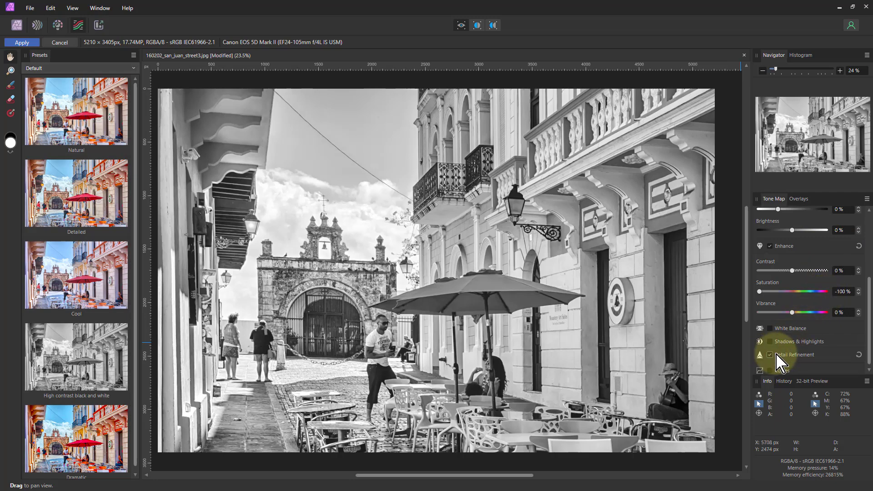
scroll(825, 329, down, 2)
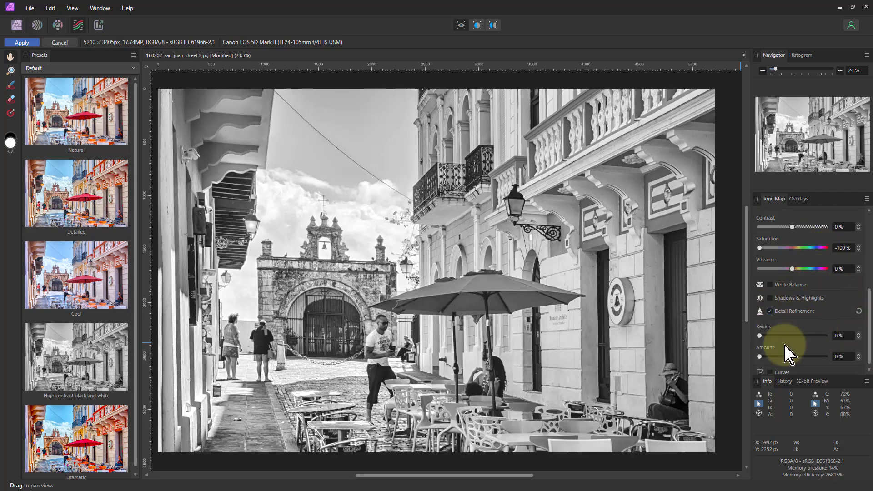
drag(760, 337, 857, 356)
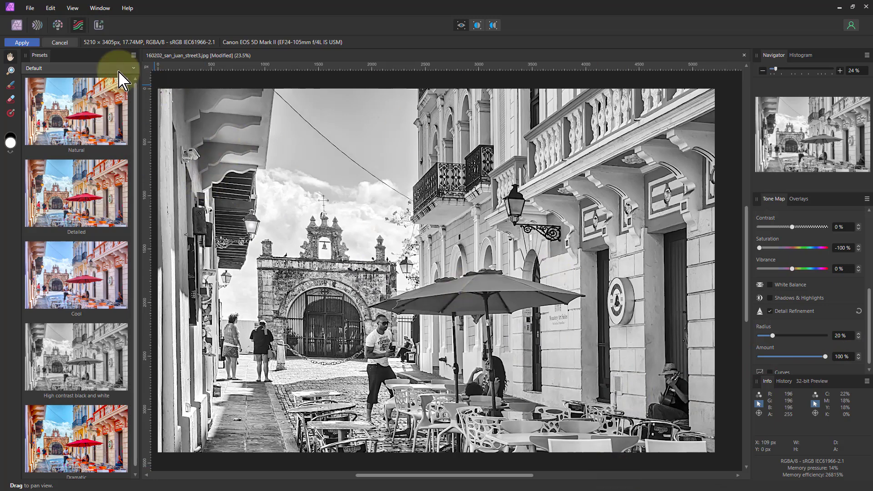
click(22, 43)
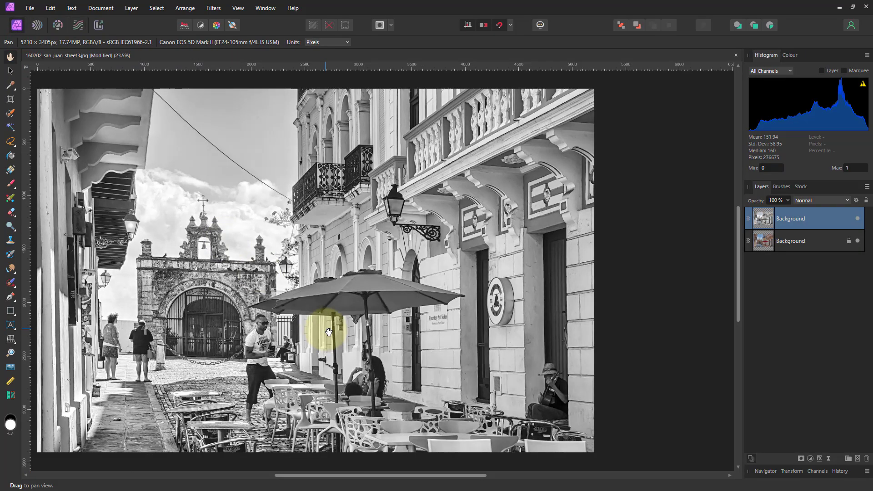
Tone map the black-and-white layer a second time with the default settings and apply it.
key(ctrl+0)
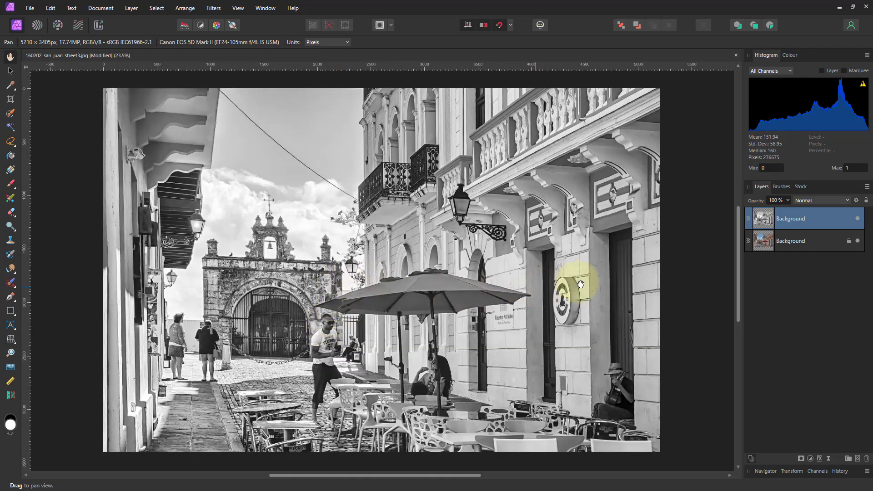
click(77, 26)
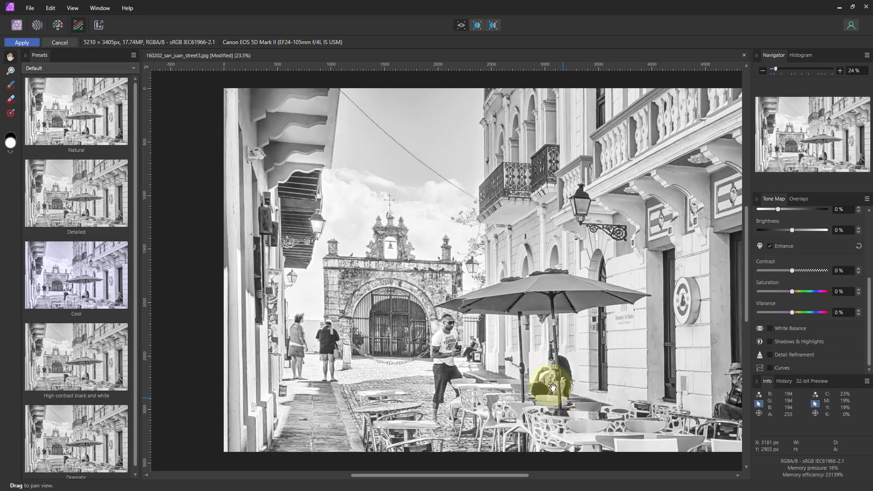
click(23, 44)
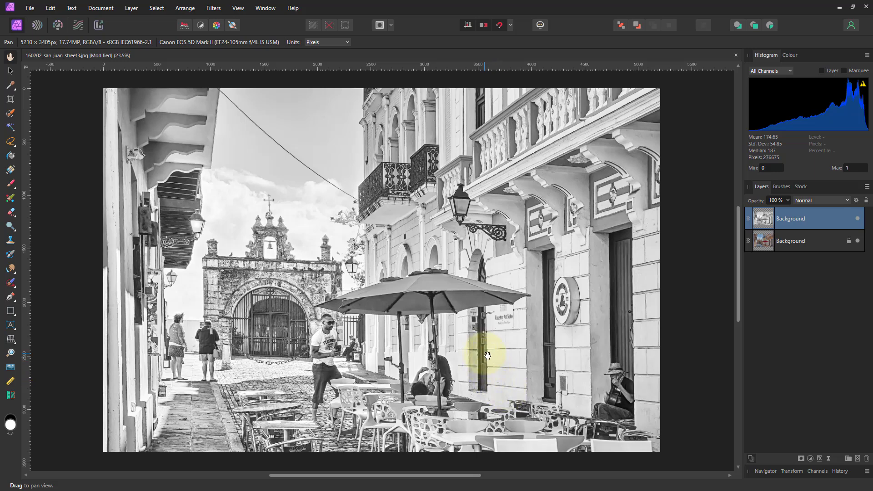
Run a third tone mapping pass on the duplicate layer with the default settings and apply it.
click(78, 33)
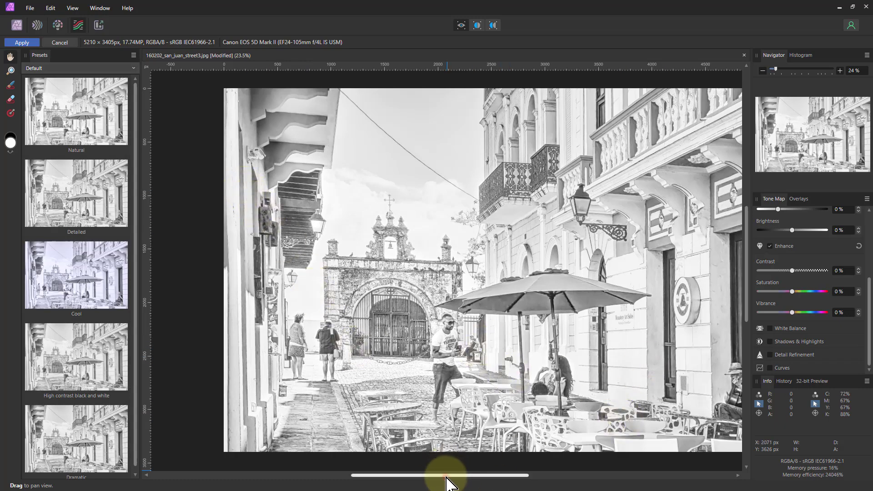
scroll(448, 475, right, 2)
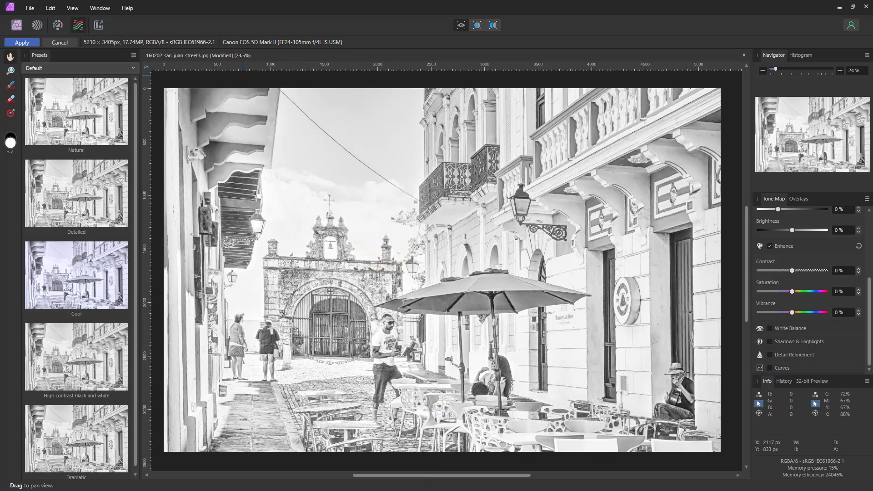
click(22, 42)
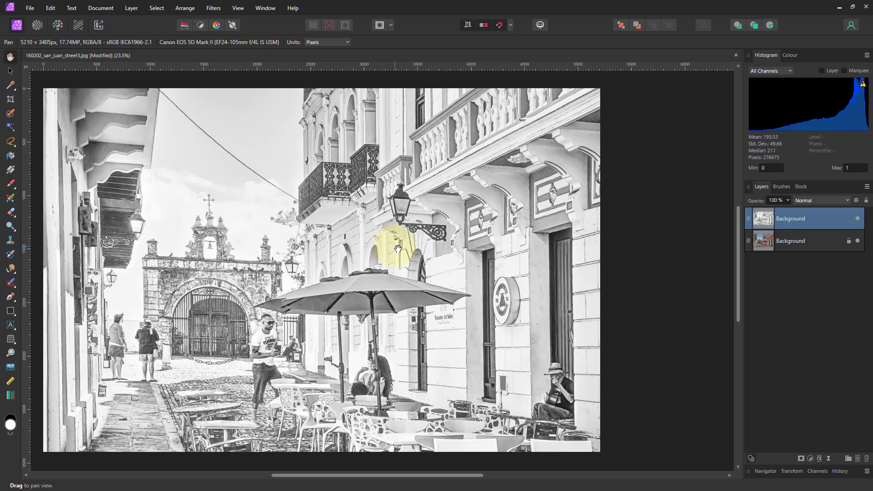
scroll(398, 249, left, 2)
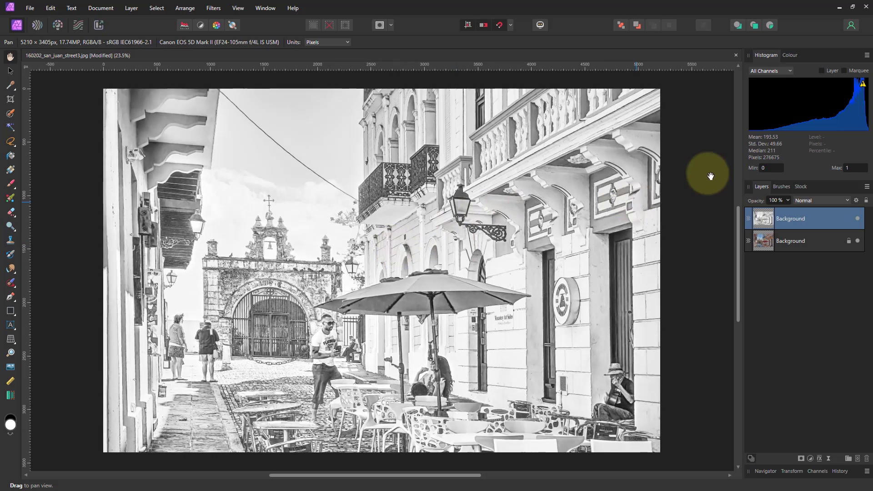
Set the blend mode of the tone-mapped duplicate layer to Luminosity.
click(811, 201)
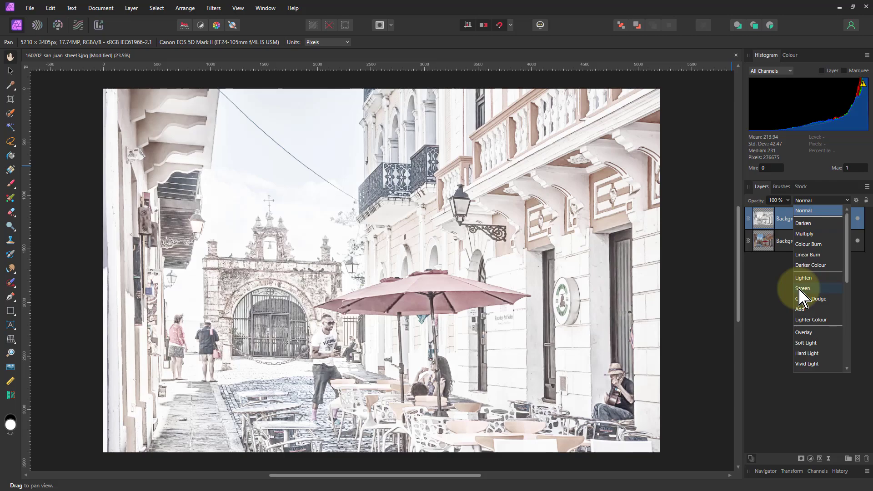
scroll(805, 296, down, 3)
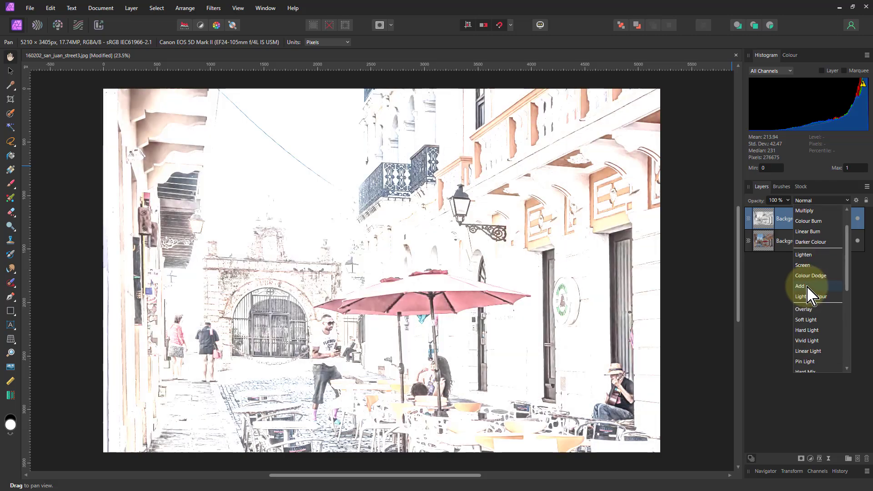
scroll(816, 314, down, 2)
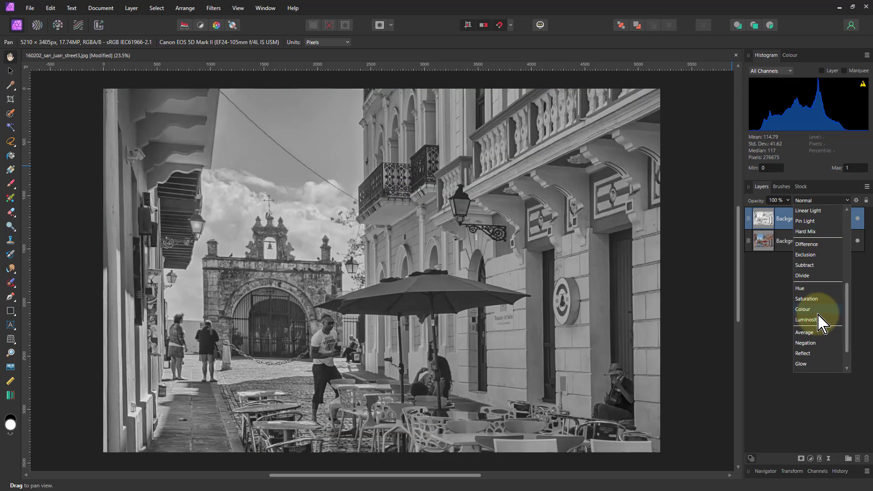
click(808, 320)
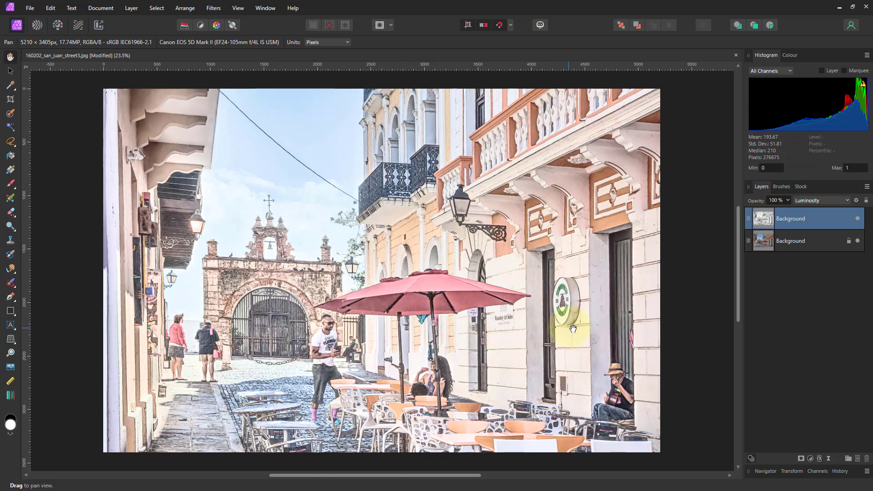
Add a Curves adjustment nested inside the tone-mapped duplicate layer, hiding the original Background layer only while doing so.
click(859, 241)
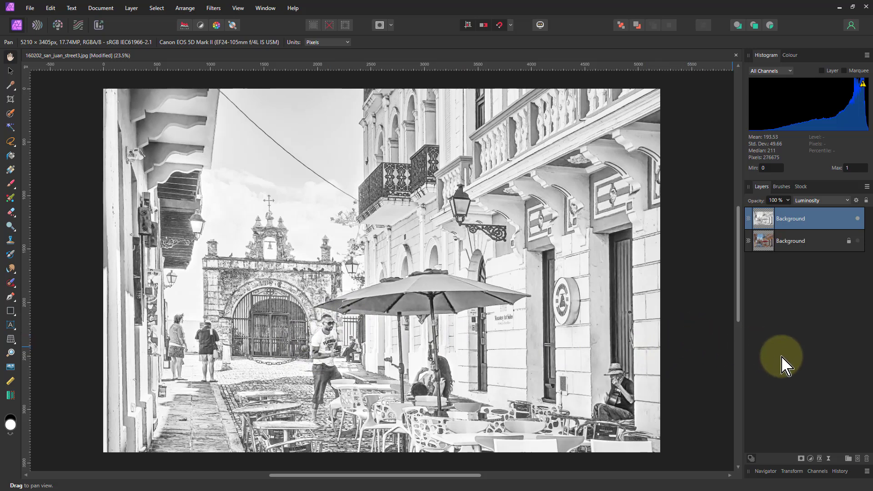
click(811, 459)
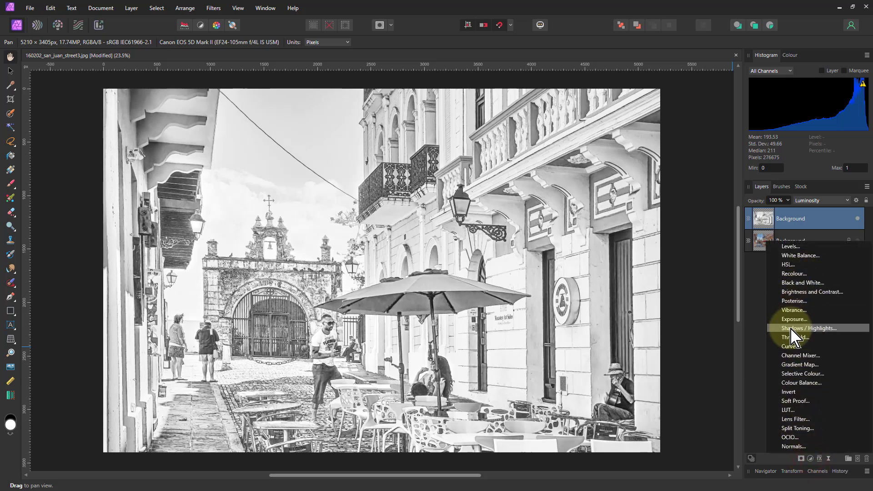
click(792, 346)
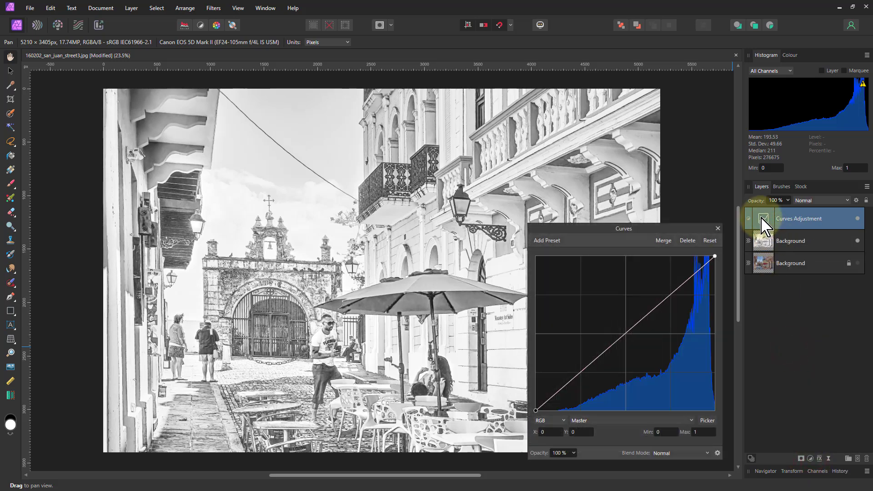
mouse_move(763, 220)
mouse_down()
mouse_move(763, 247)
mouse_move(768, 229)
mouse_up()
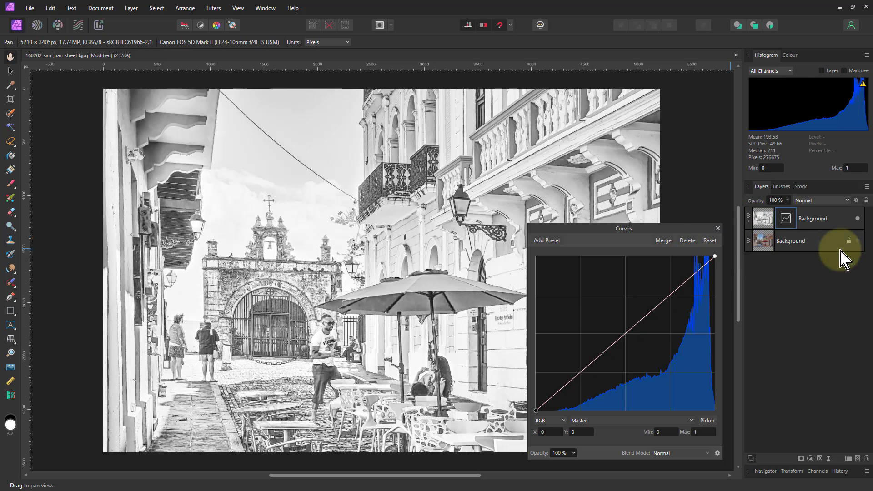
click(857, 240)
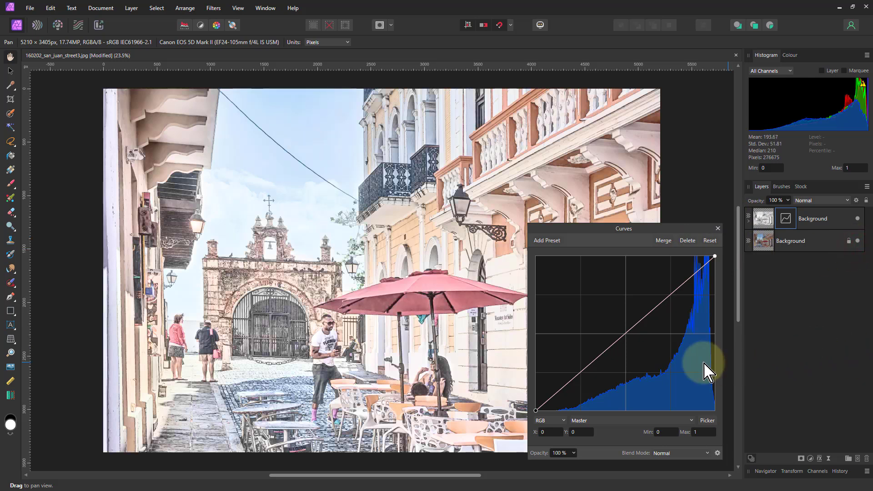
Shape the master curve with the black point at X 0.112 and a raised midpoint at about X 0.508, Y 0.564.
drag(536, 412, 559, 415)
click(629, 342)
drag(631, 345, 628, 325)
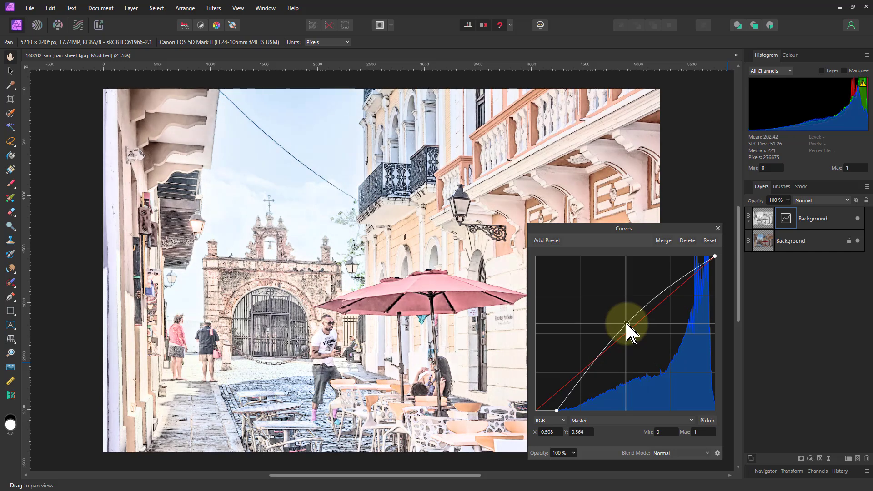
click(558, 411)
drag(556, 412, 518, 321)
drag(515, 332, 557, 465)
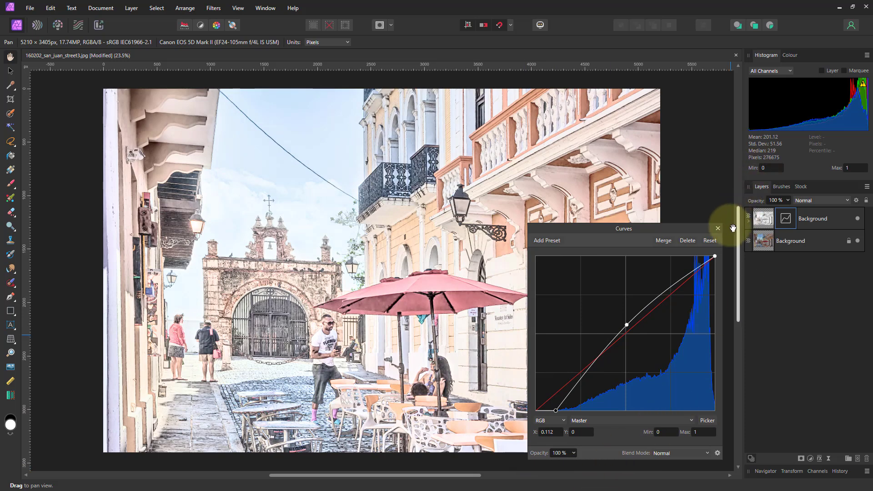
click(718, 229)
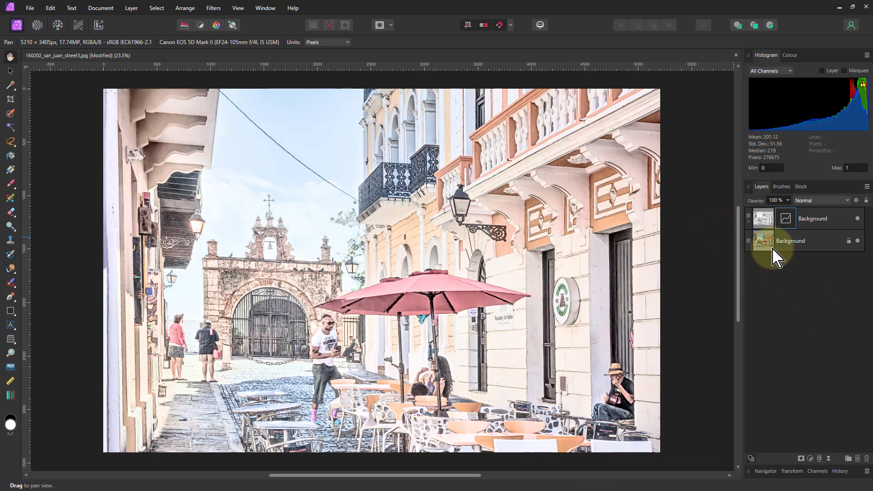
Add a live Gaussian Blur filter nested inside the original Background layer.
click(784, 248)
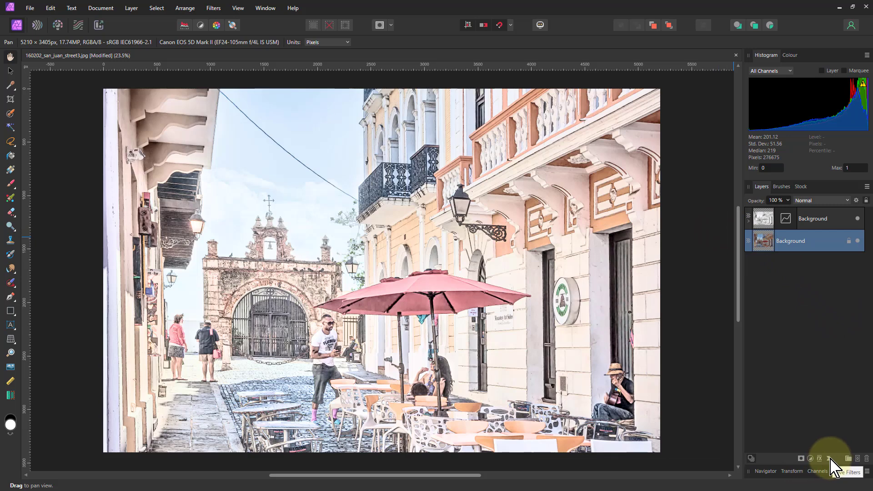
click(829, 458)
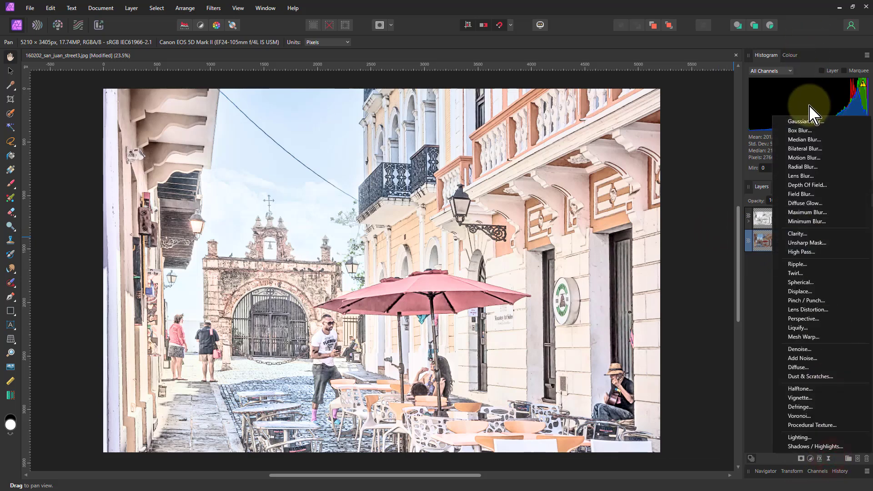
drag(763, 238, 765, 265)
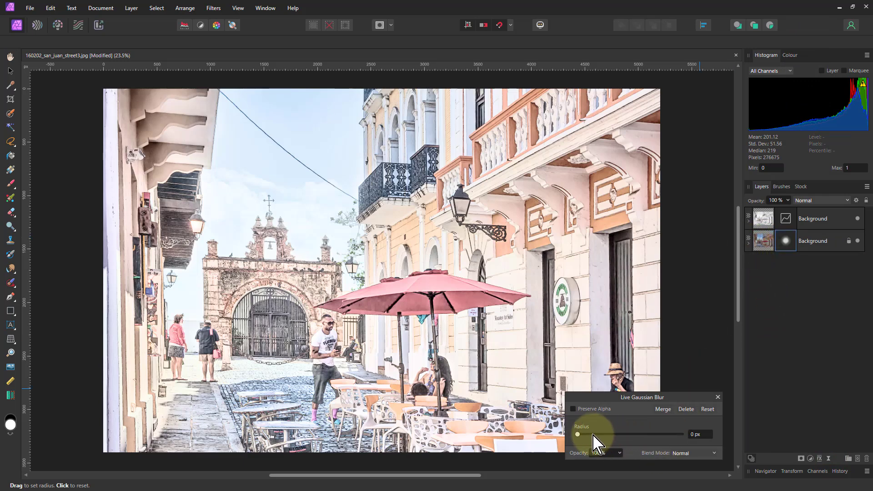
Turn on Preserve Alpha for the live Gaussian Blur and set its radius to 200 px.
click(574, 410)
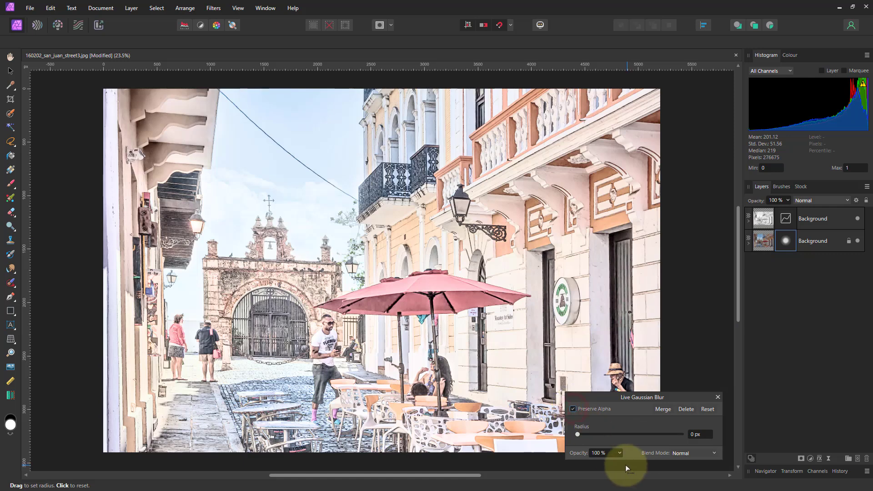
drag(579, 435, 742, 436)
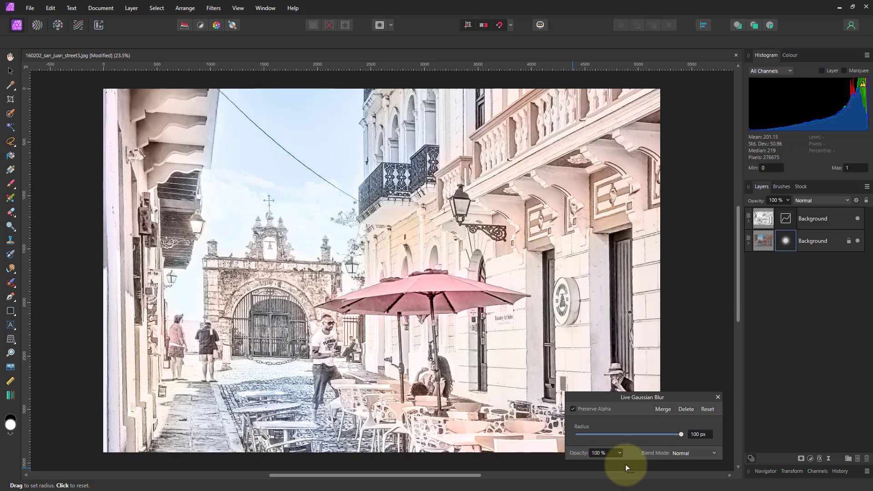
click(700, 434)
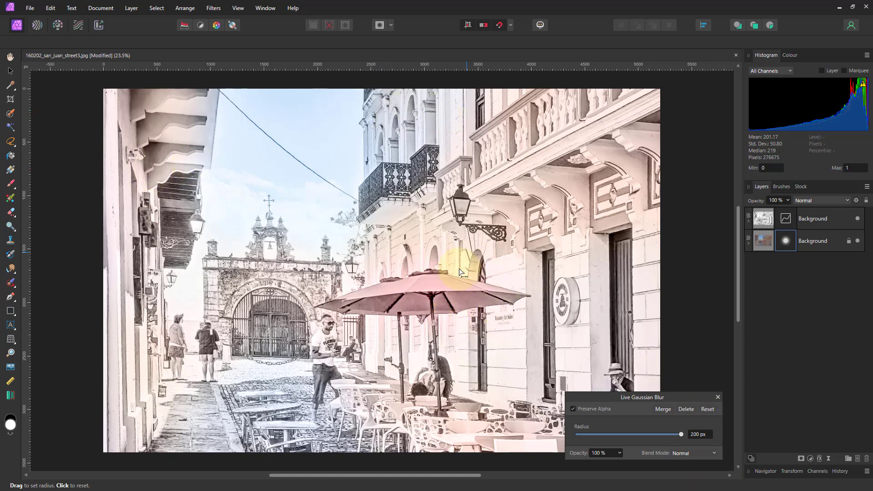
Inspect the blurred Background by briefly hiding the tone-mapped layer, and hide the nested Gaussian Blur to compare the colours without it.
click(858, 219)
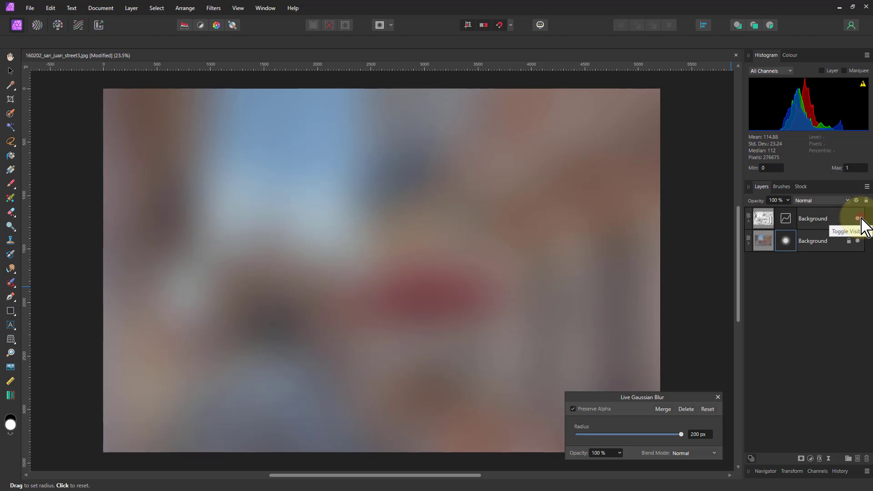
click(858, 218)
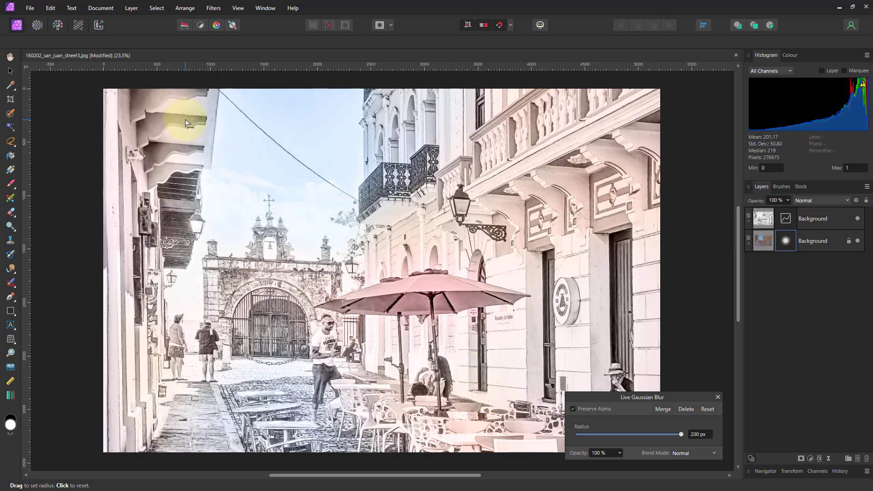
click(748, 244)
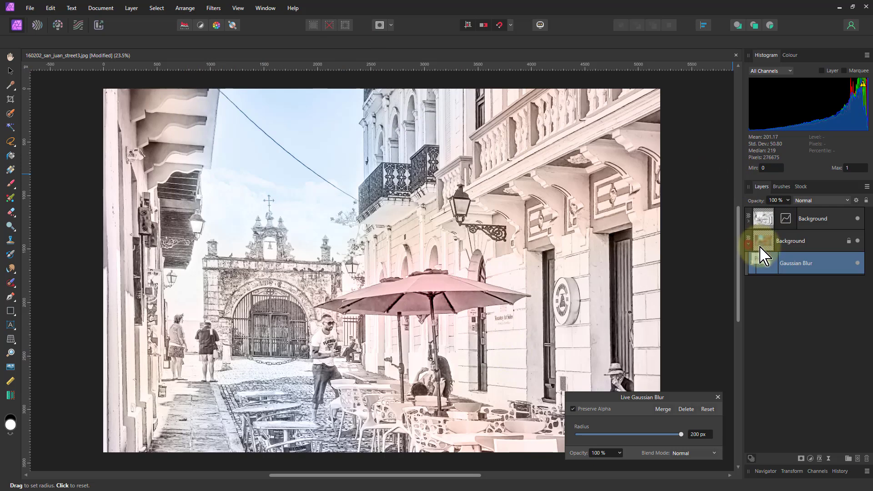
click(858, 264)
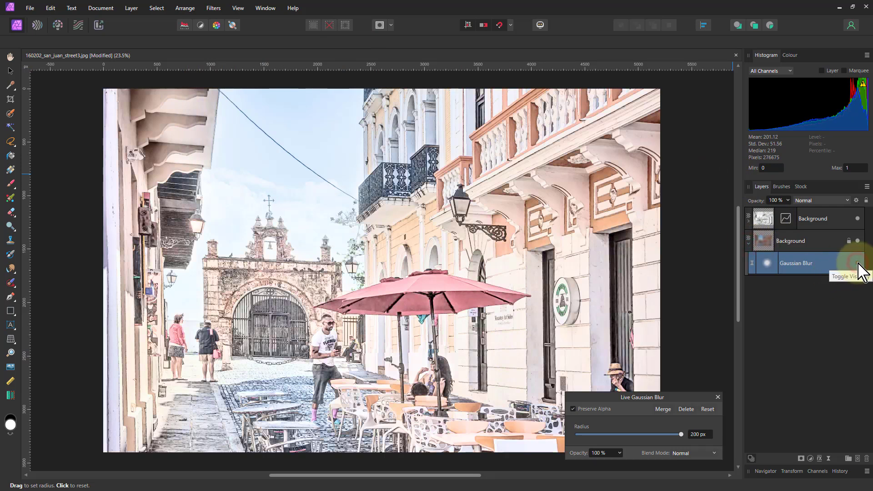